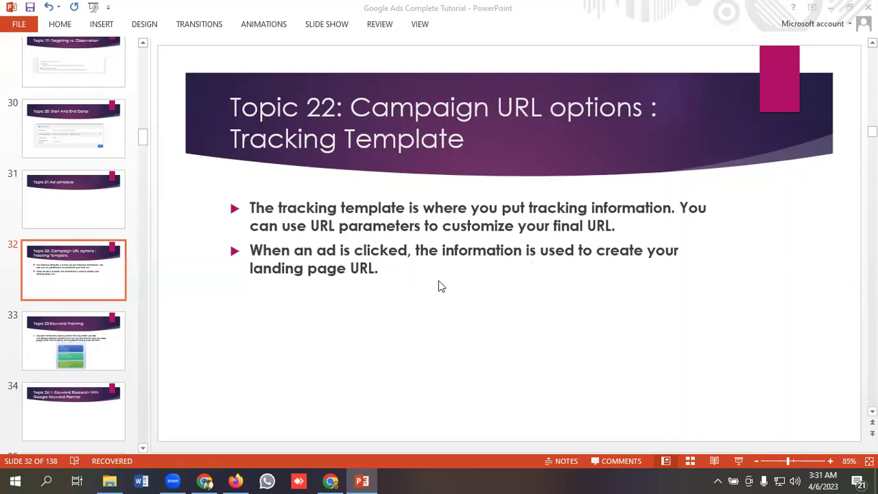
click(331, 481)
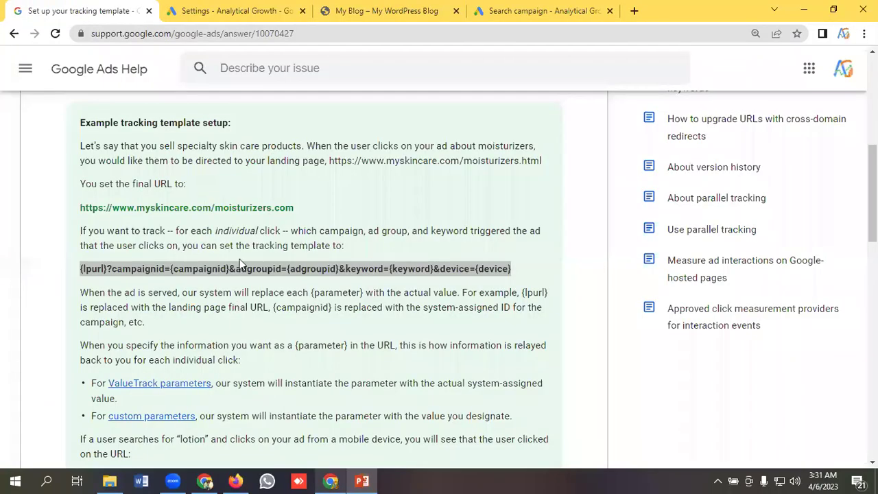
triple_click(239, 260)
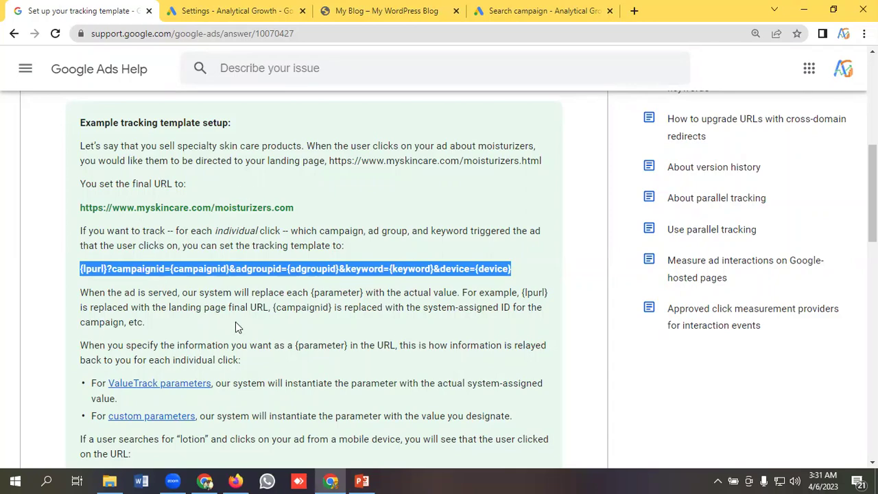
scroll(235, 322, up, 1)
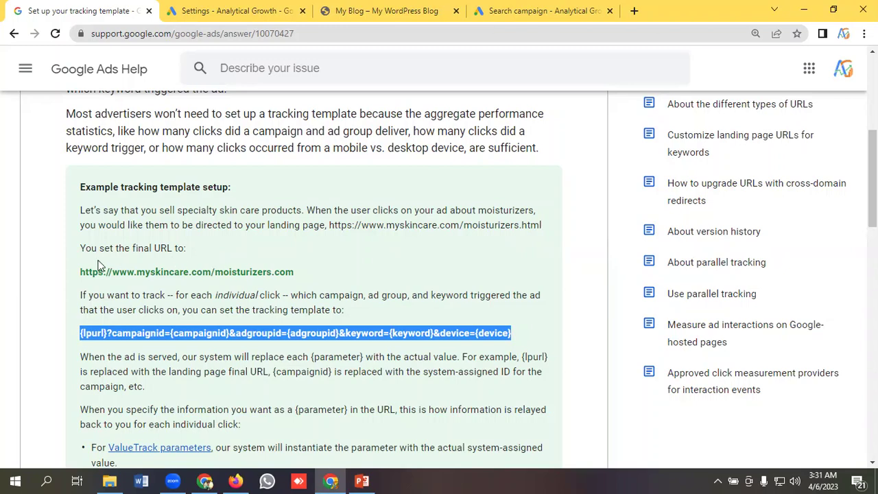
scroll(98, 265, down, 1)
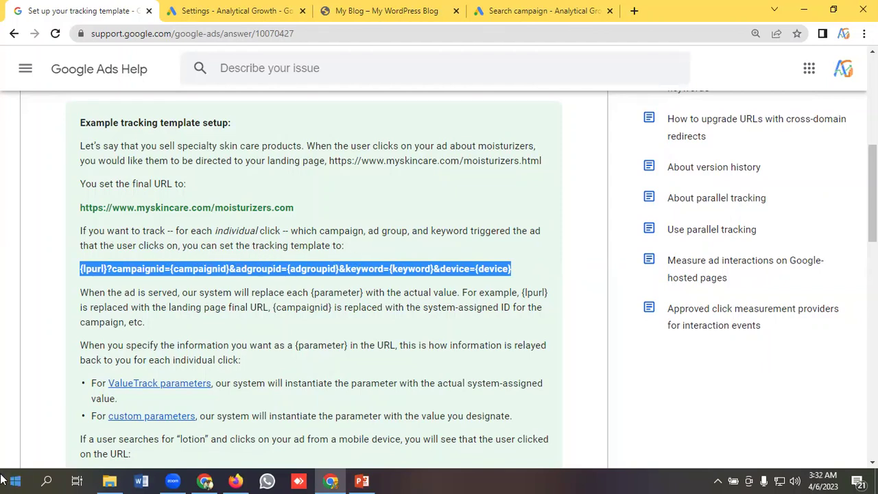
click(134, 276)
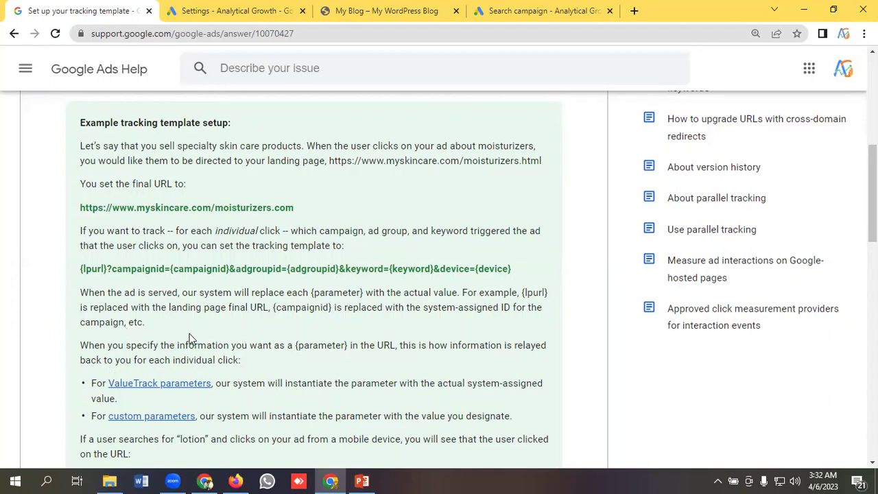
Expand Campaign URL options in the Search-5 settings and in the new Search campaign draft
click(223, 8)
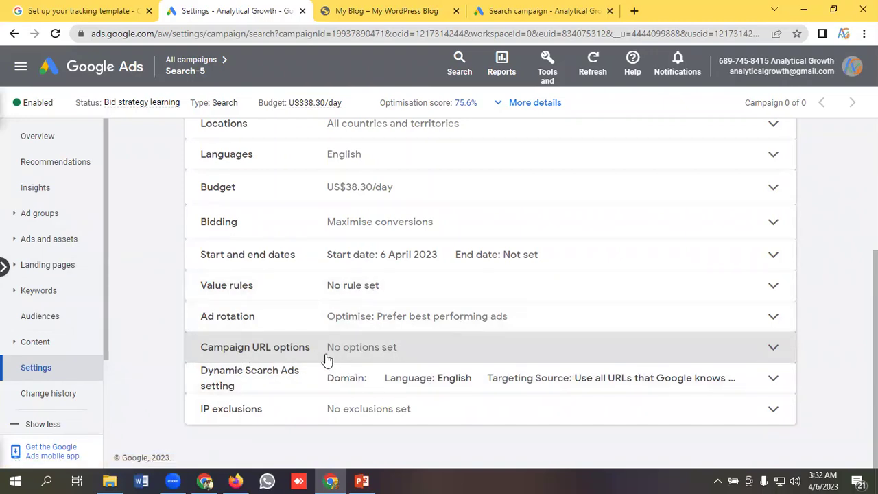
click(361, 354)
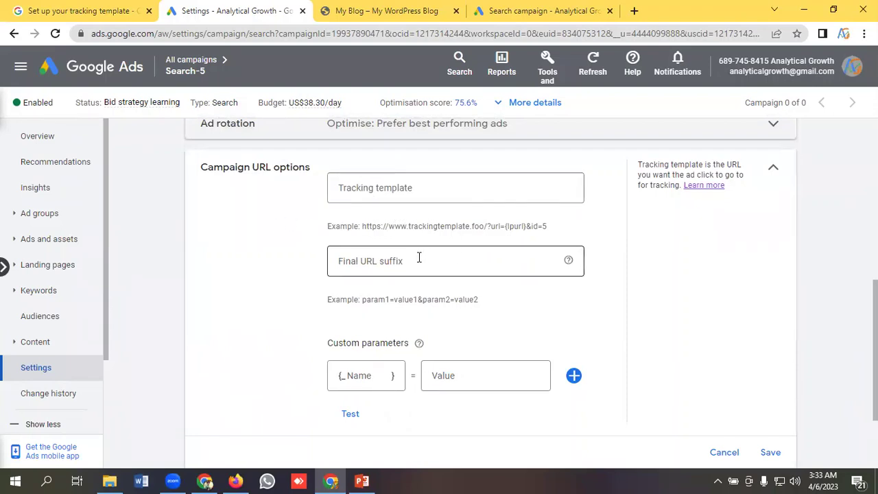
click(563, 7)
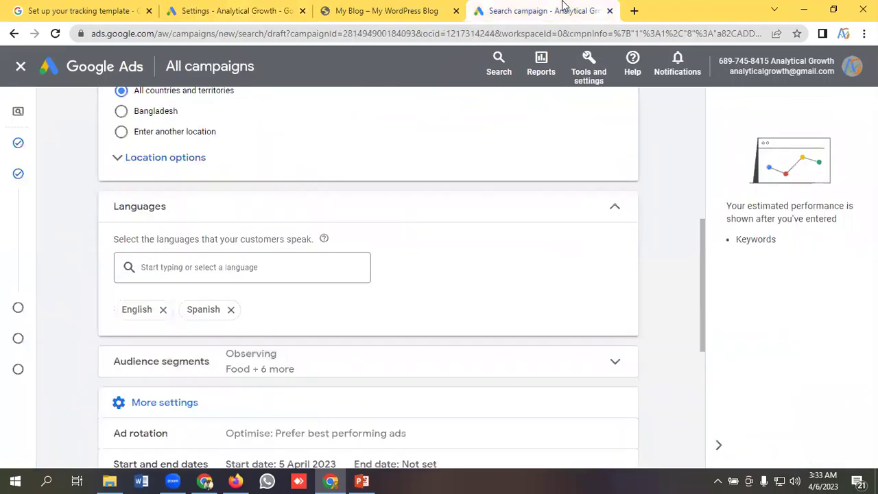
mouse_move(122, 167)
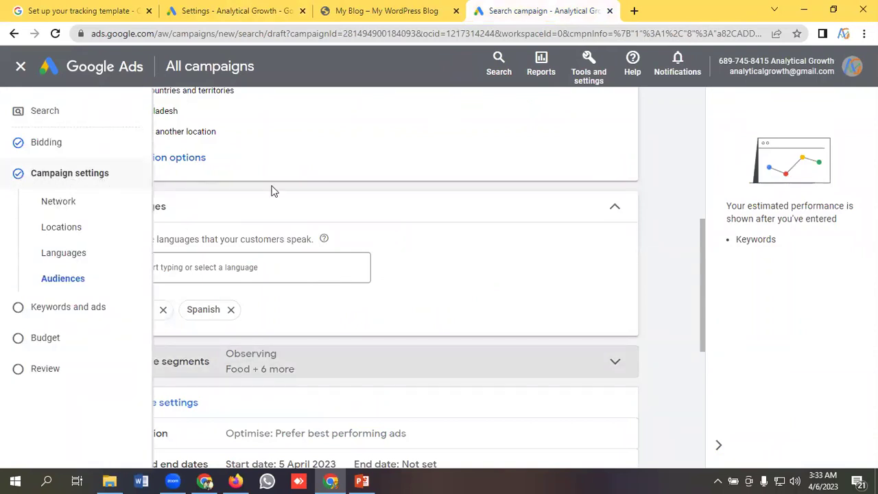
scroll(320, 273, down, 1)
scroll(201, 334, down, 2)
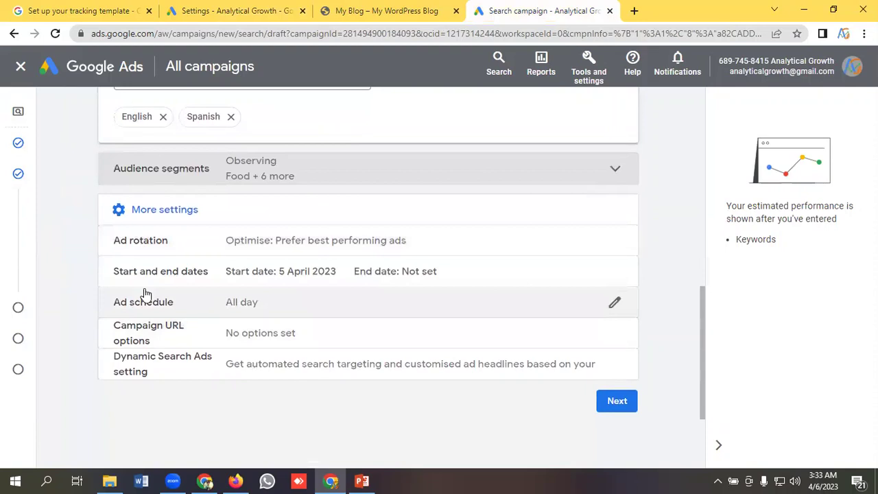
scroll(336, 340, down, 1)
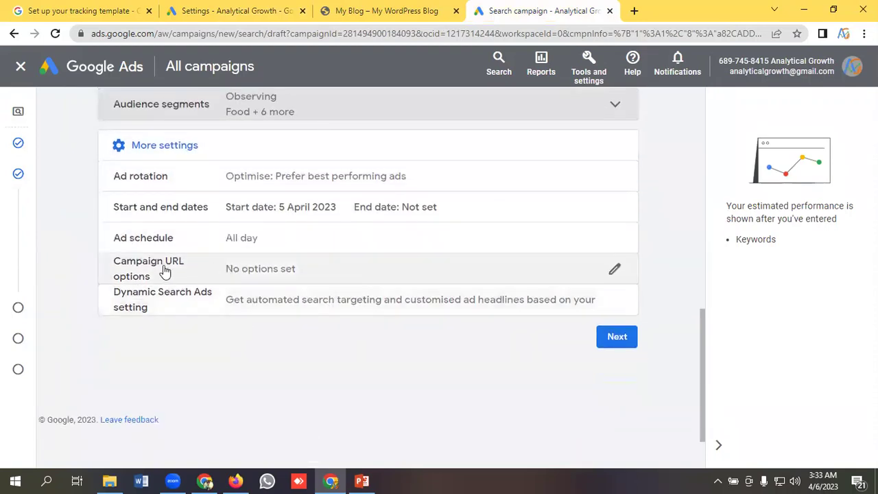
click(273, 273)
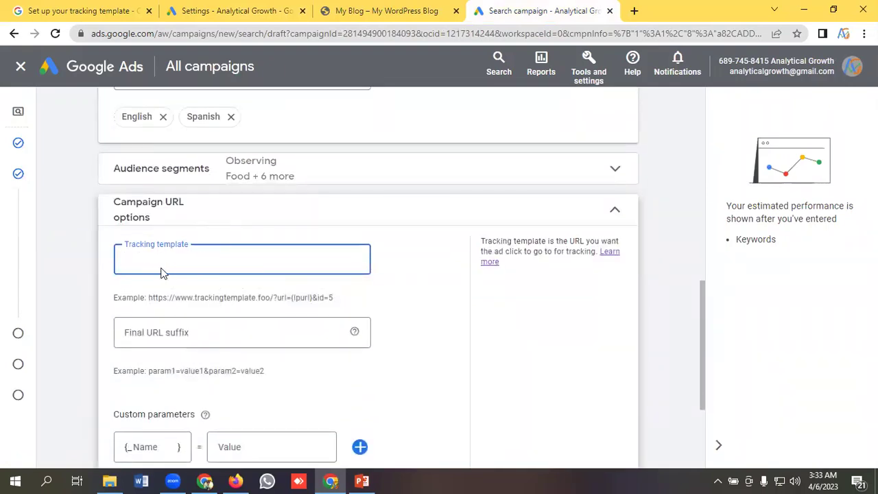
Place the cursor in Search-5's empty Tracking template field
click(278, 11)
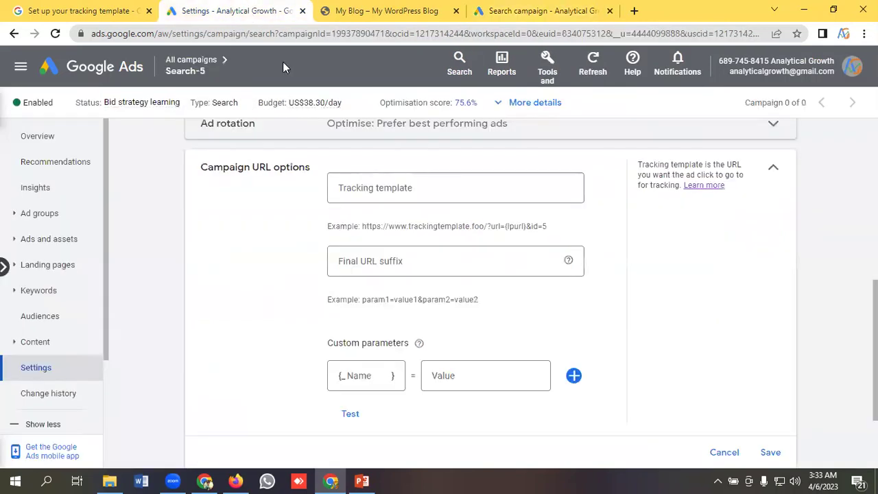
scroll(367, 305, up, 1)
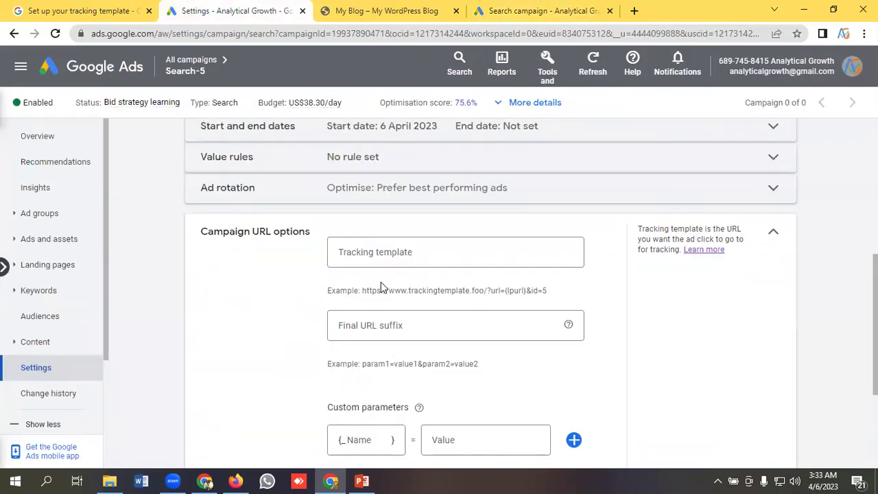
scroll(381, 282, down, 1)
click(383, 186)
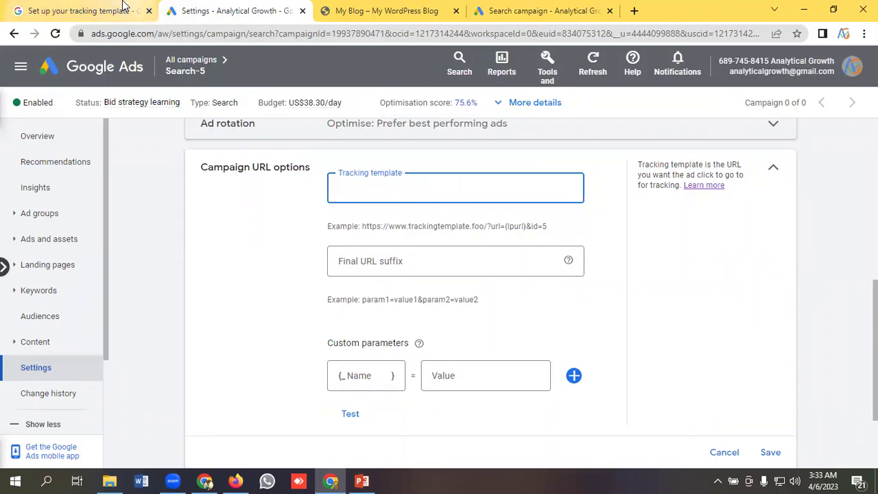
Copy the help article's example tracking template URL and return to the campaign settings
click(123, 10)
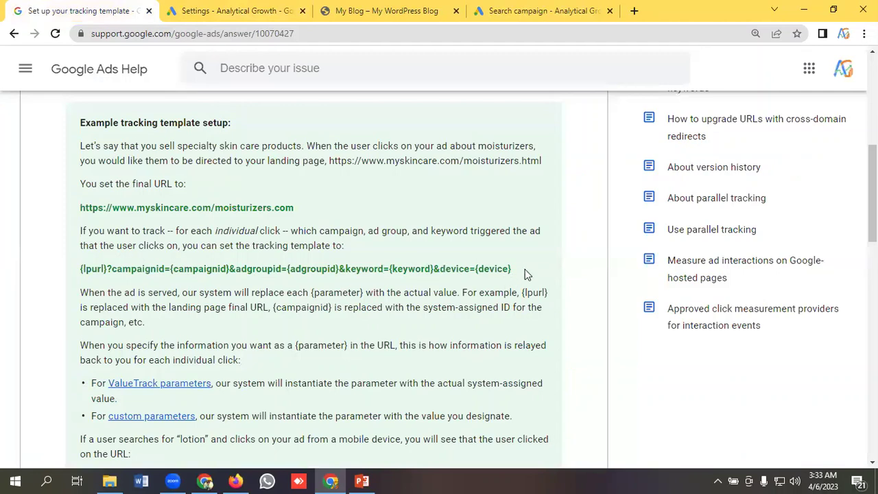
drag(527, 269, 78, 270)
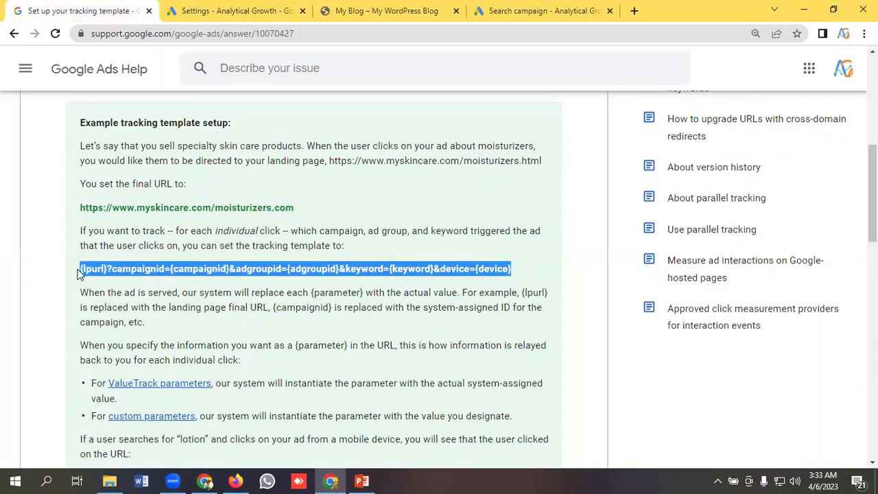
right_click(122, 269)
click(273, 282)
scroll(270, 299, up, 2)
scroll(271, 295, up, 3)
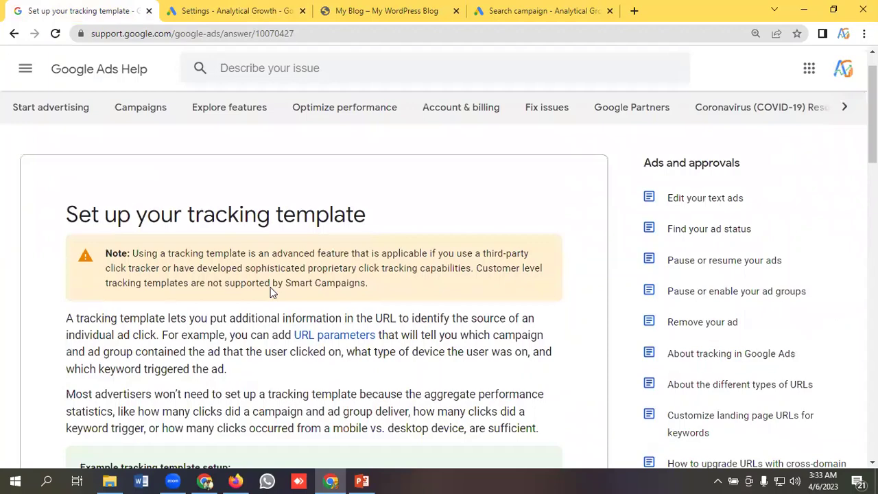
scroll(368, 238, down, 5)
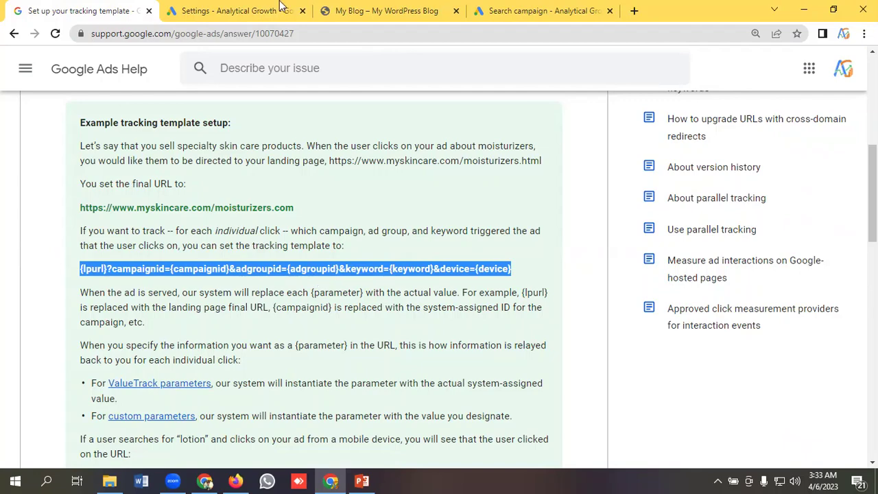
click(249, 8)
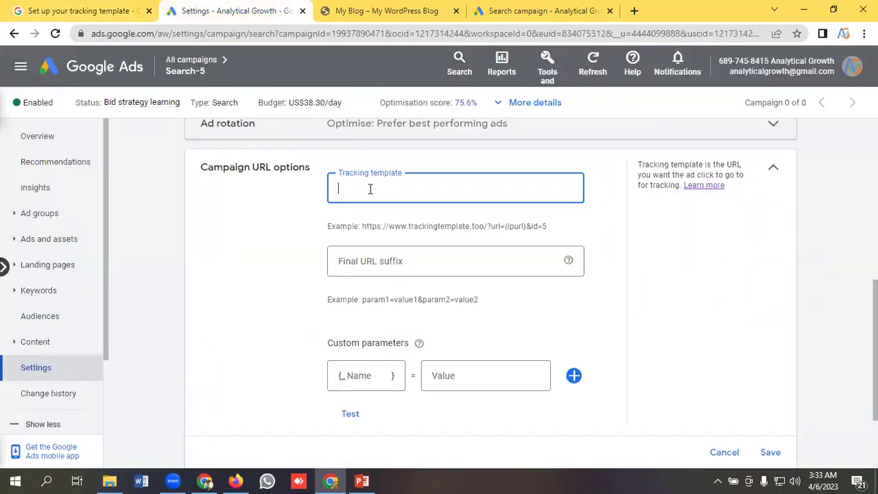
Paste the copied lpurl tracking template into Search-5, check it against the help example, and save
key(ctrl+v)
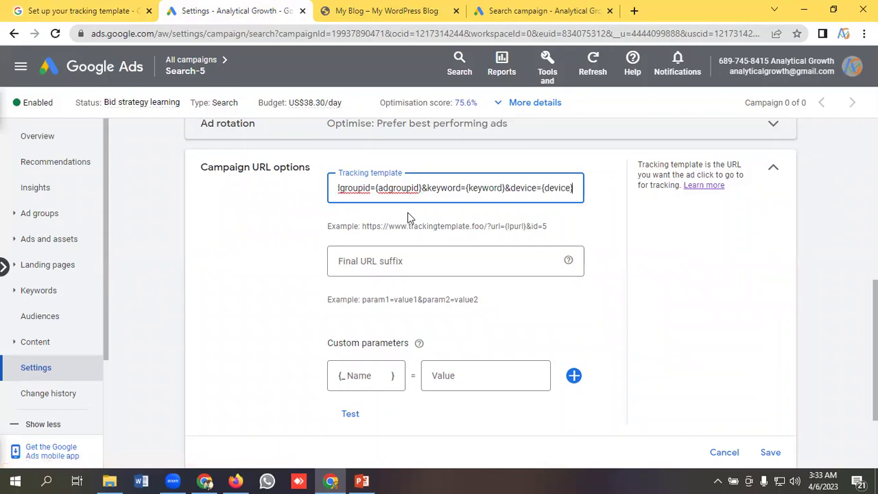
click(115, 10)
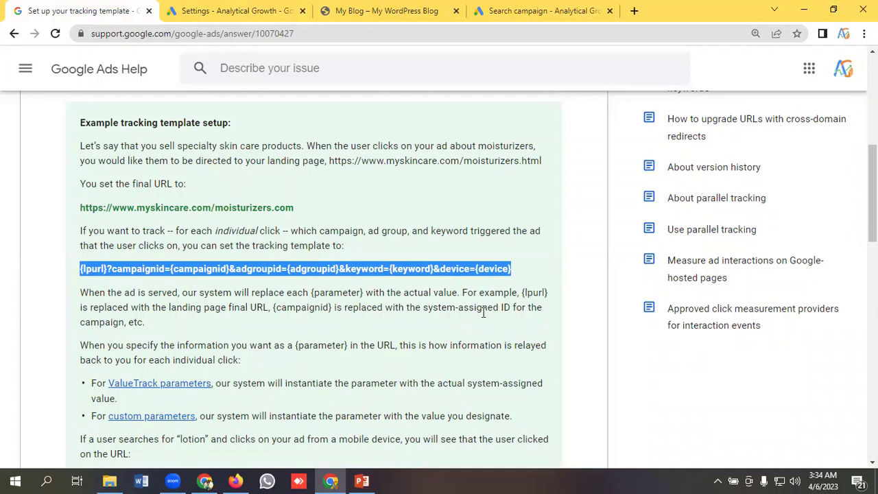
click(240, 8)
scroll(438, 259, up, 1)
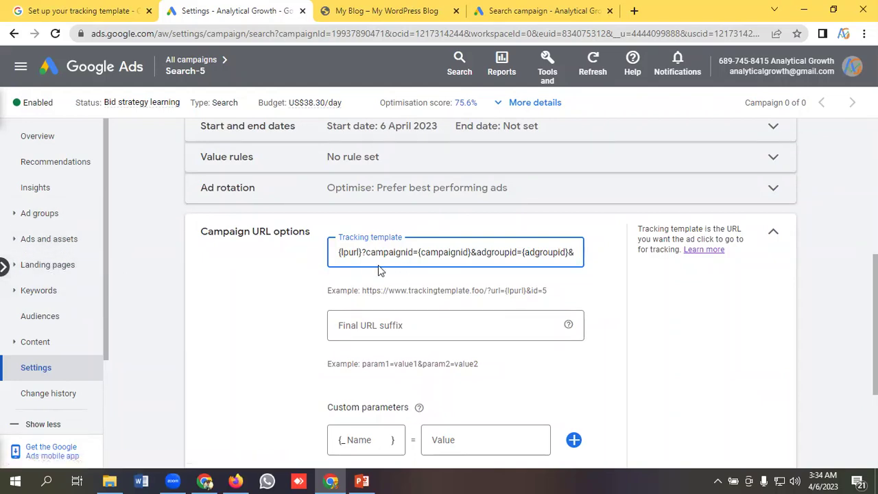
scroll(432, 270, down, 2)
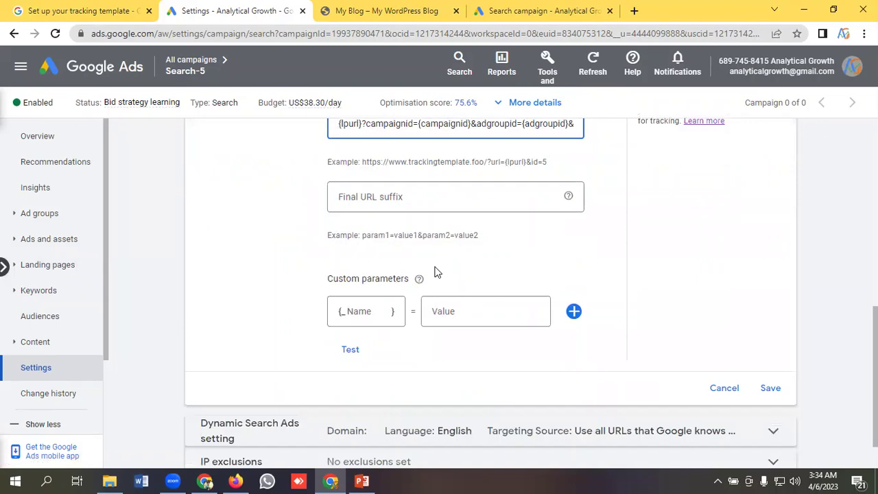
click(772, 388)
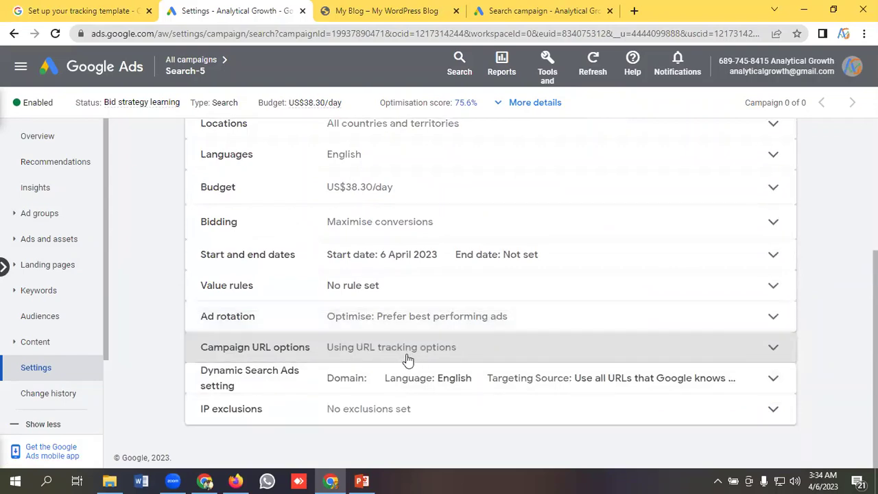
Test the Search-5 tracking template, confirming 'Landing page found' for Ad group 1
click(409, 347)
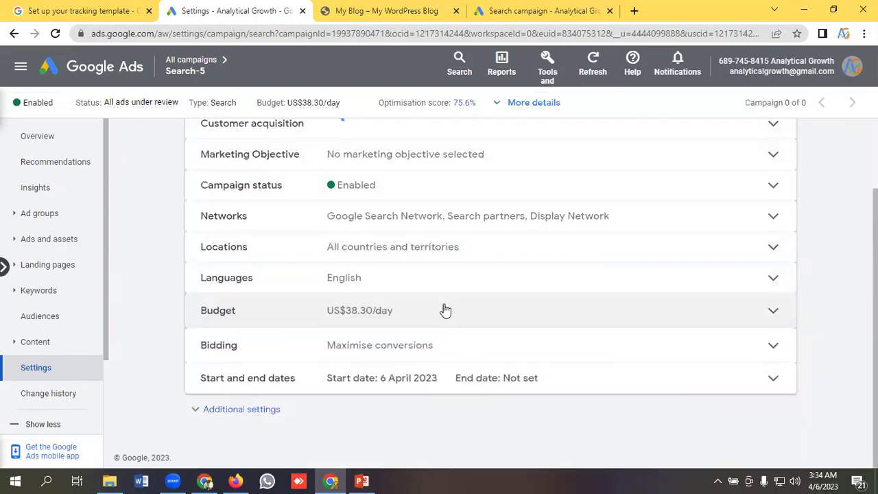
click(237, 409)
scroll(382, 308, down, 3)
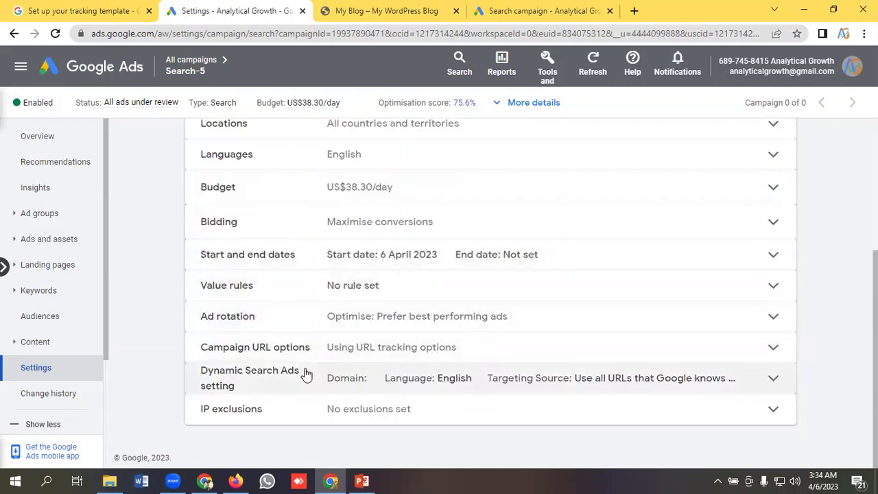
click(405, 347)
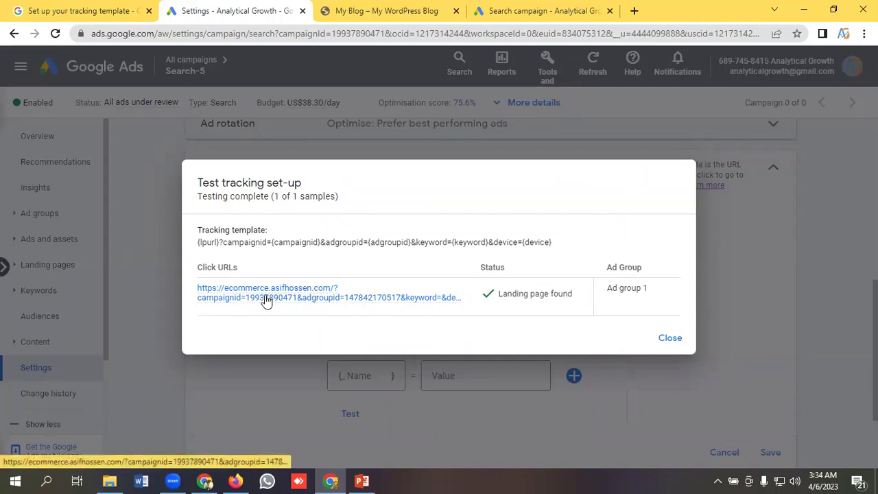
mouse_move(266, 302)
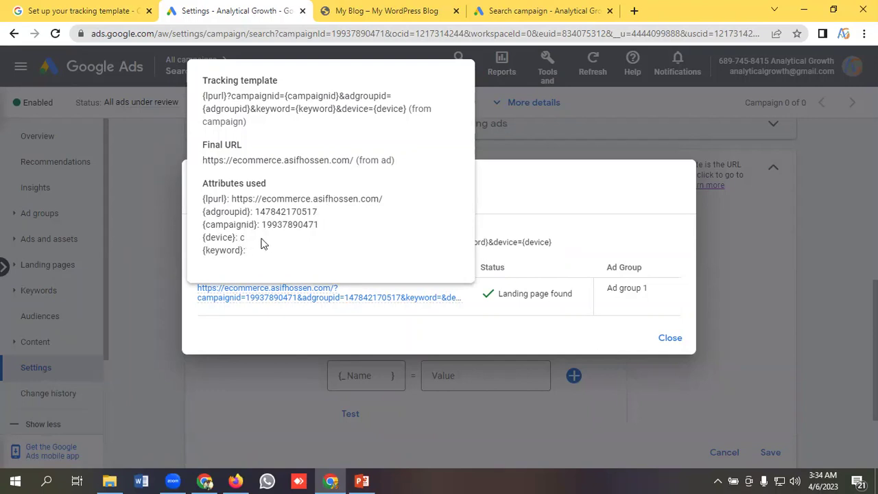
click(673, 340)
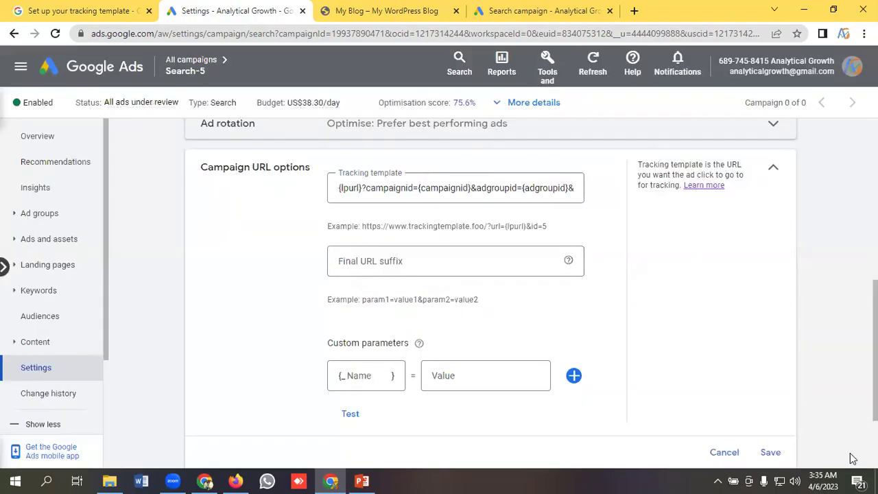
Save Campaign URL options and reopen them to confirm the {lpurl}?campaignid=… template remains
click(774, 453)
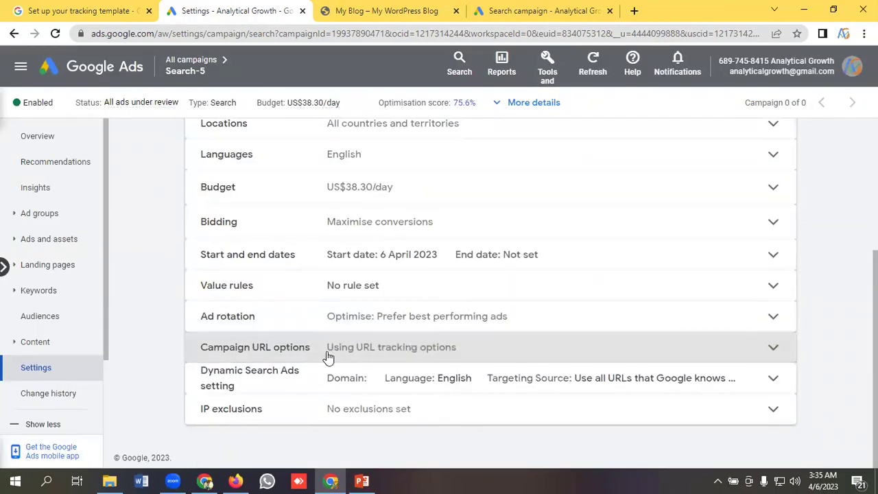
click(364, 356)
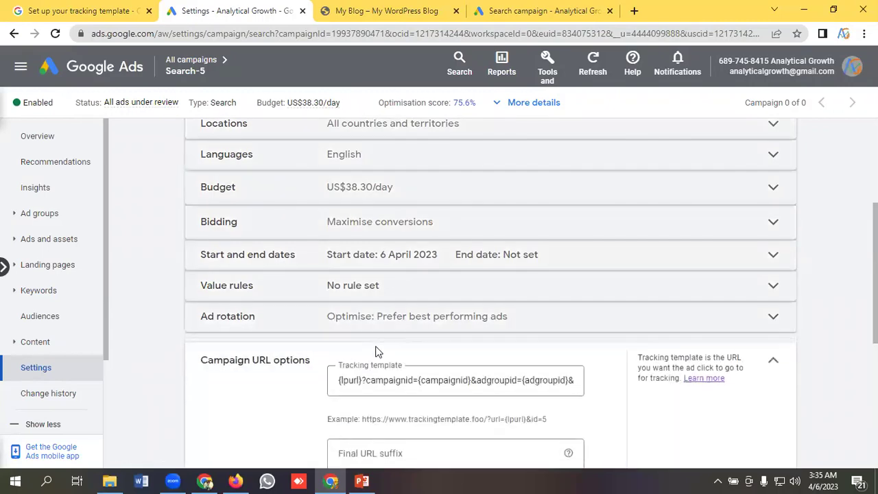